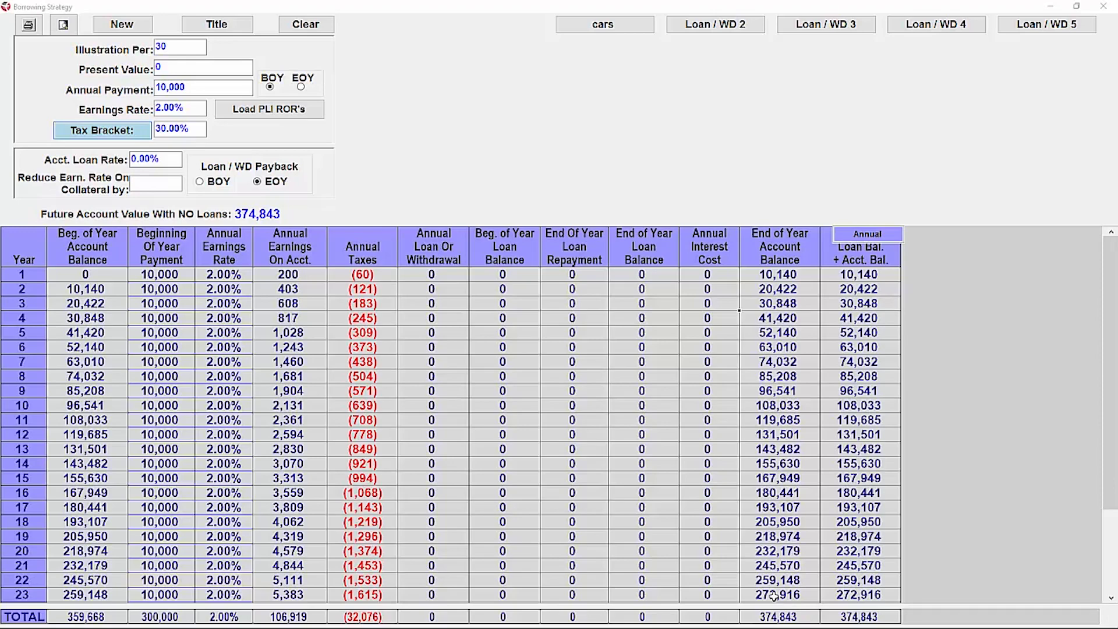
Apply five $15,000 car loans starting in year 4, each repaid over 5 years
click(619, 31)
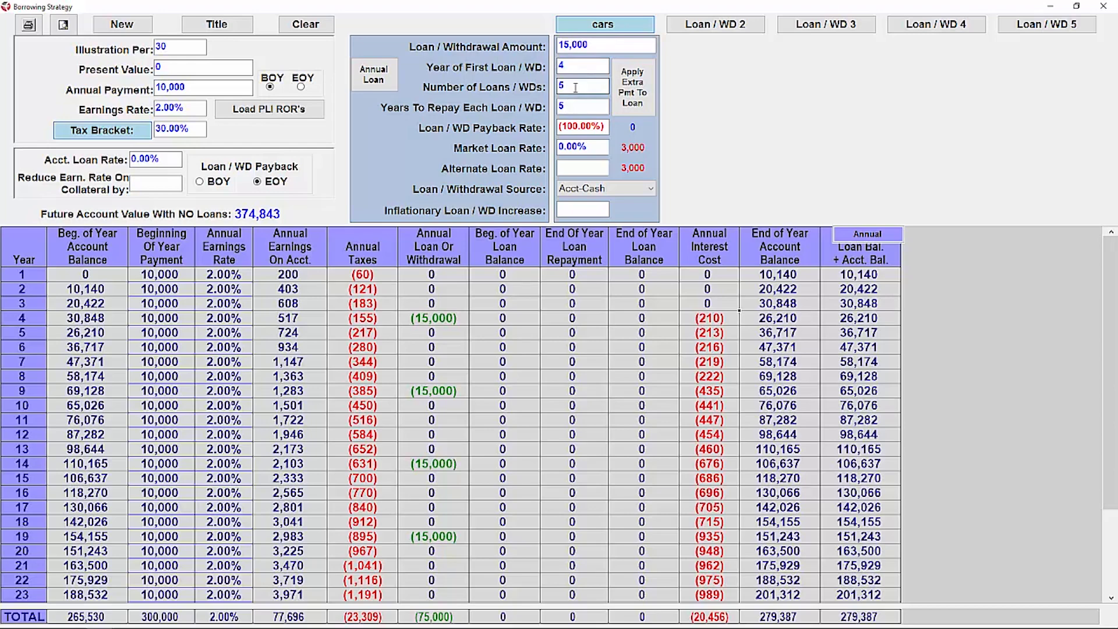
click(577, 107)
click(256, 213)
drag(561, 4, 745, 58)
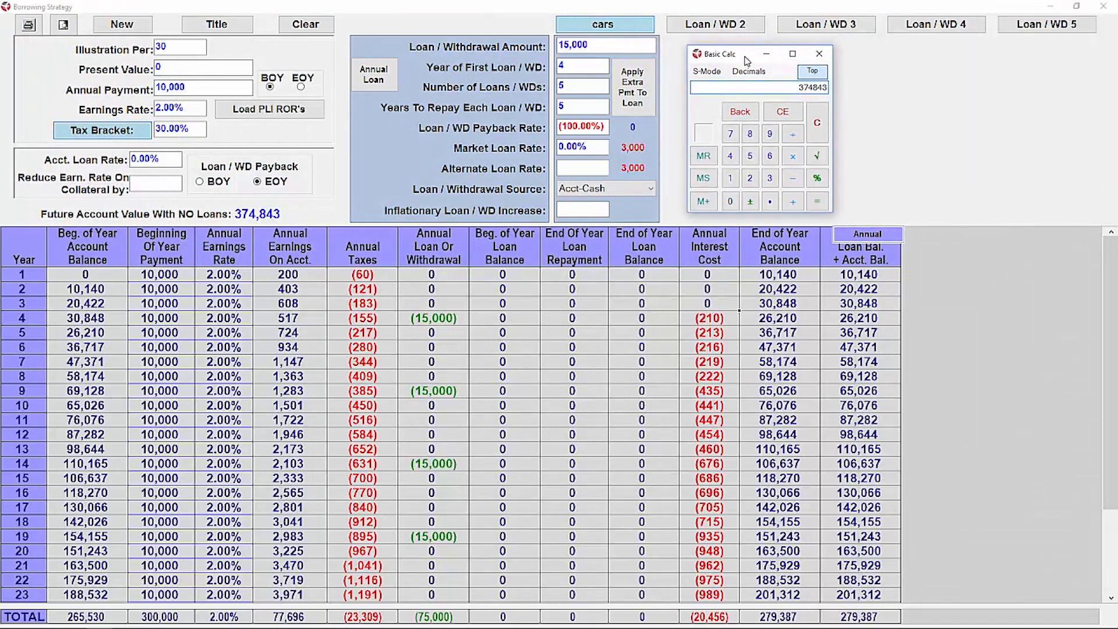
click(633, 26)
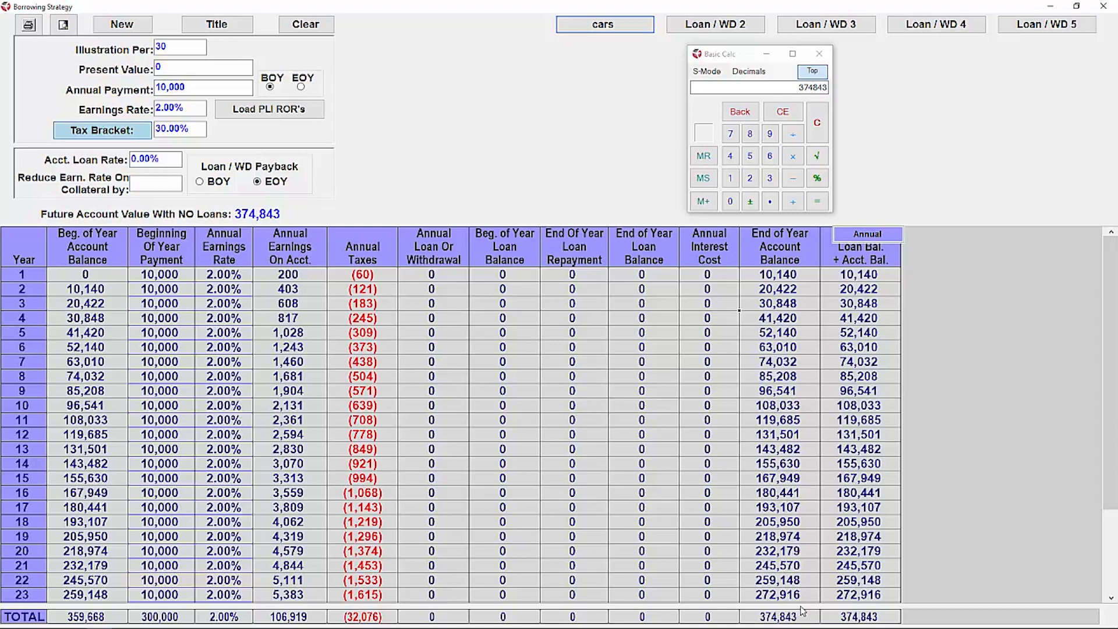
click(597, 23)
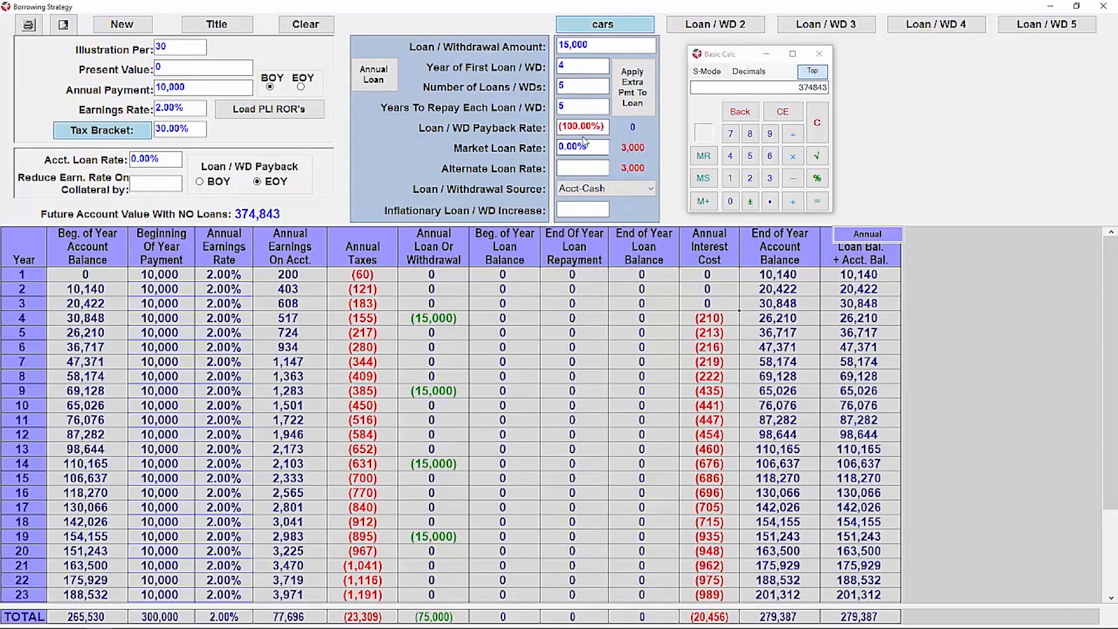
click(795, 178)
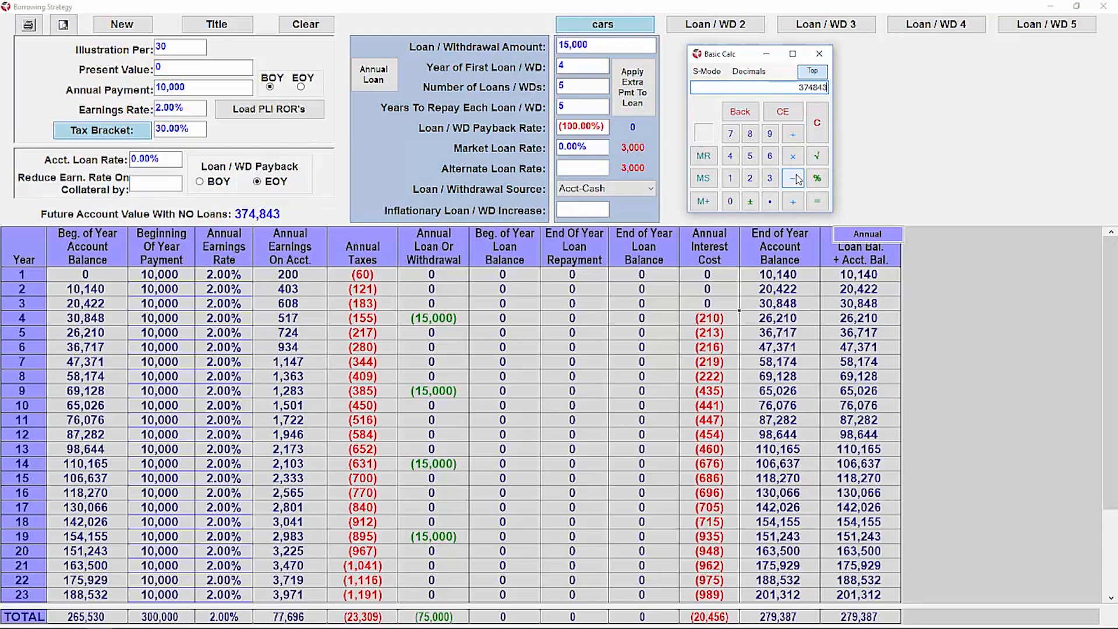
text(279387)
key(Return)
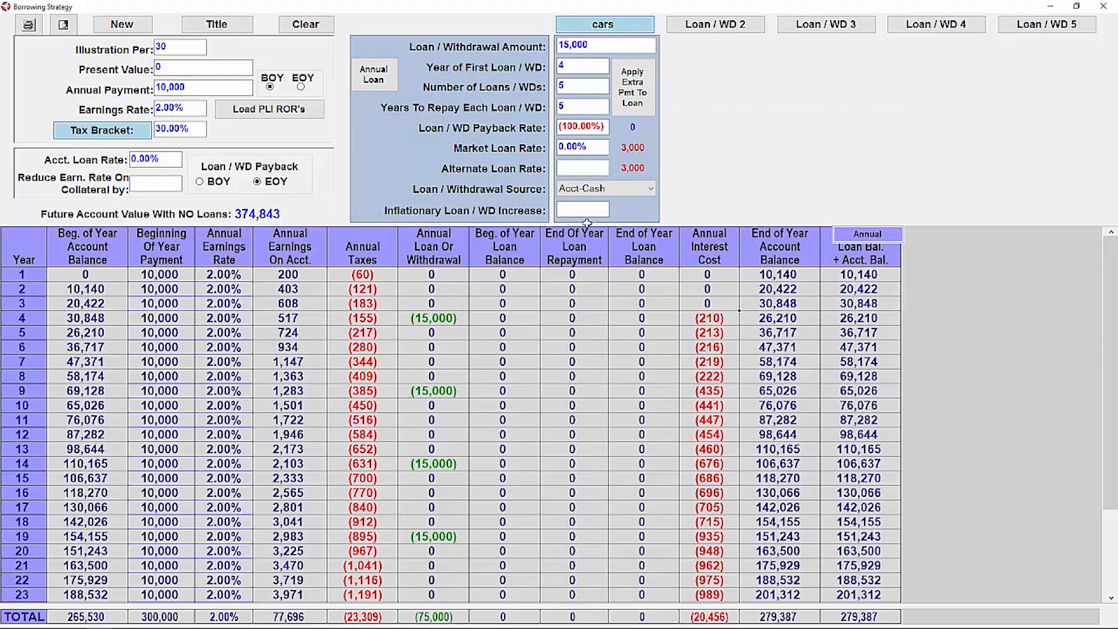
Change the loan payback rate from -100 to 5% so each loan repays 3,465 yearly
click(606, 125)
drag(605, 126, 556, 126)
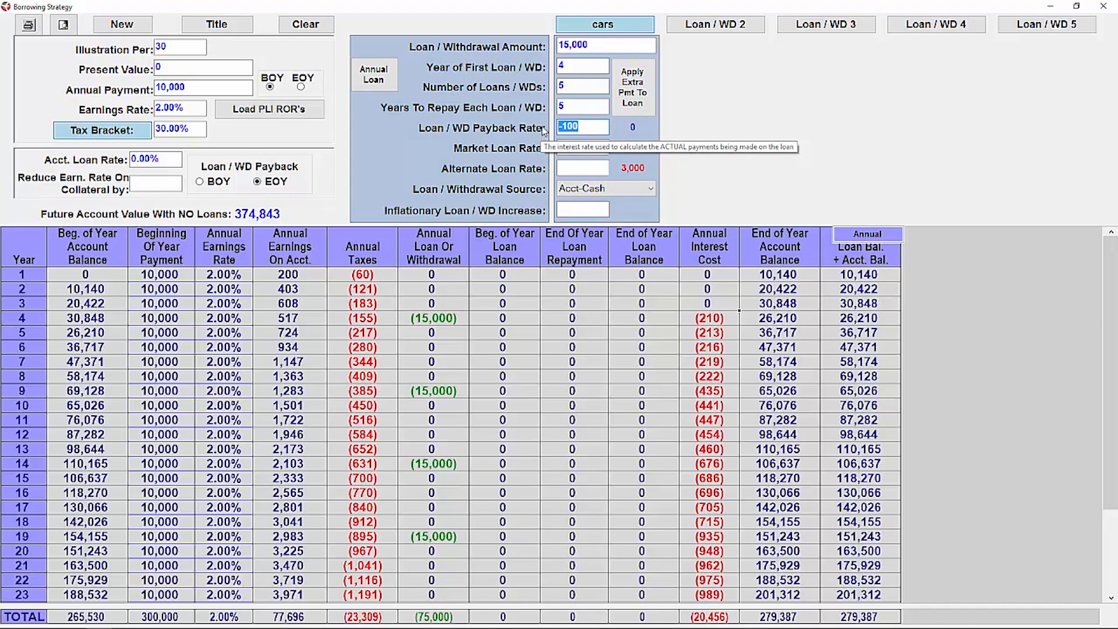
text(5)
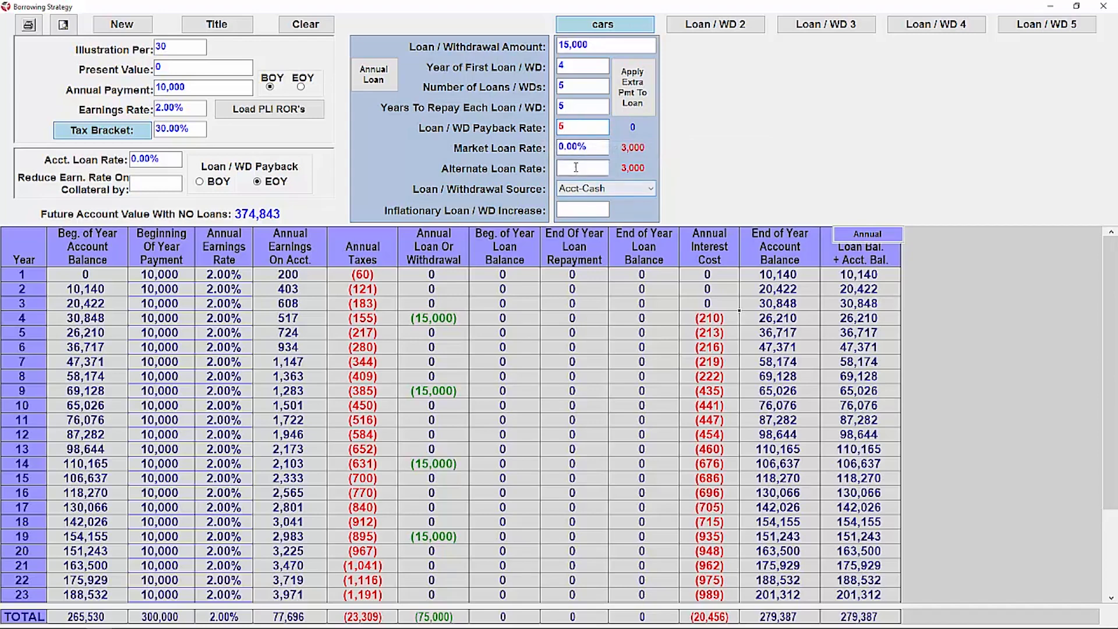
click(565, 172)
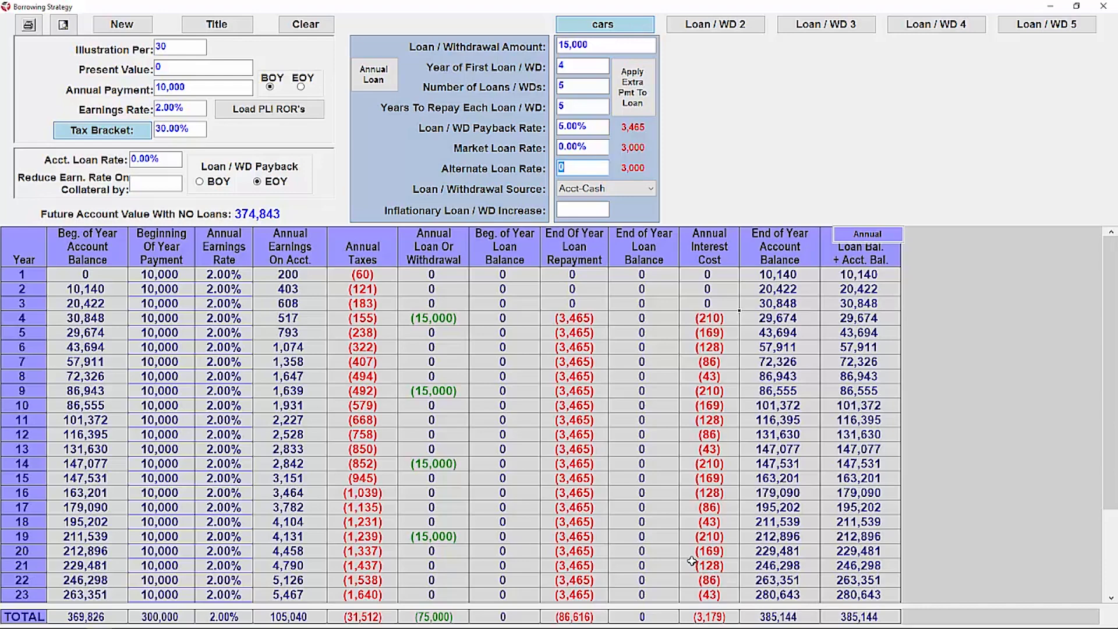
click(623, 29)
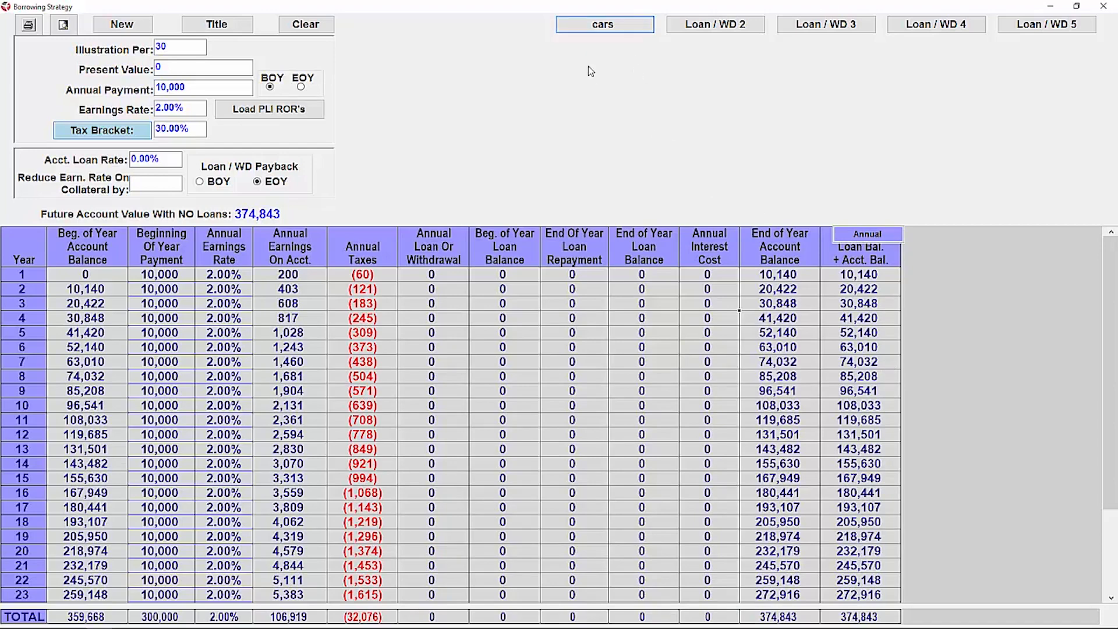
click(605, 27)
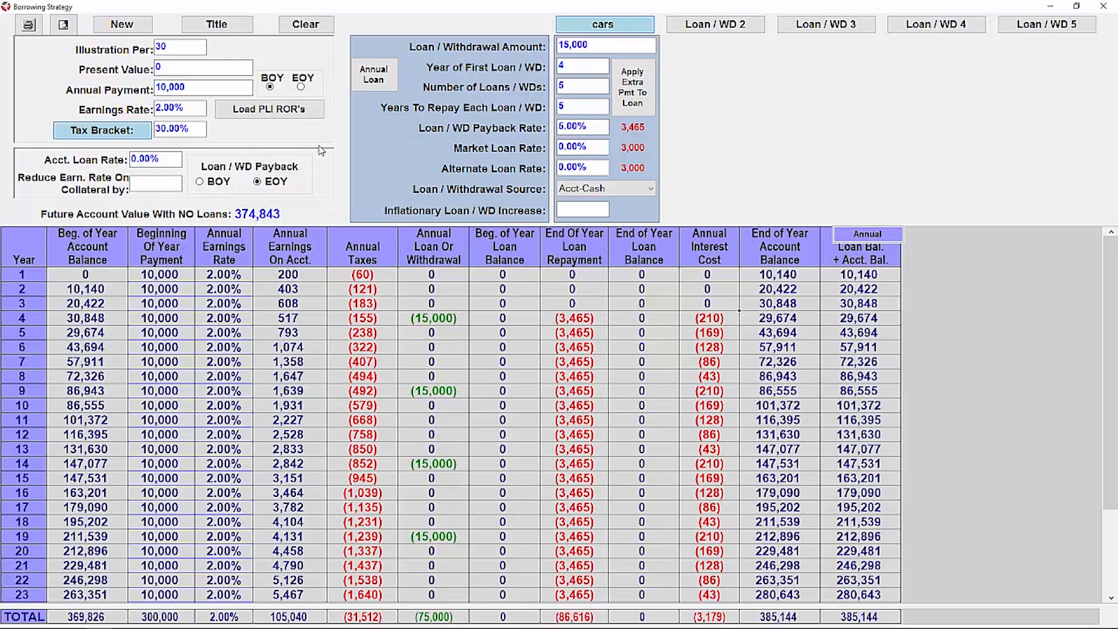
click(288, 113)
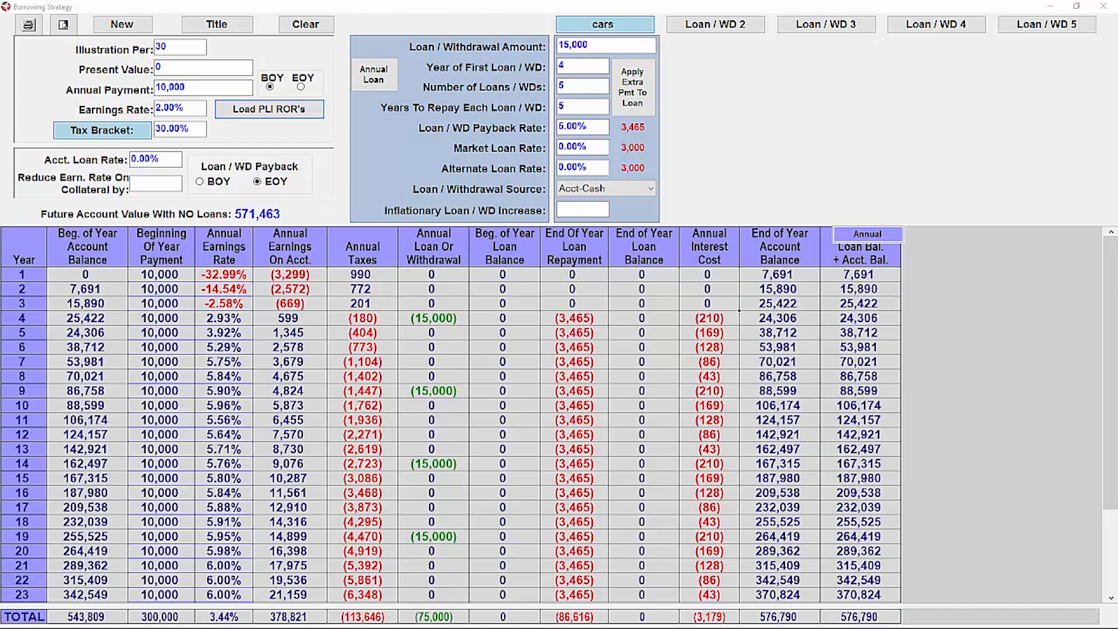
Switch off the car loan scenario so every loan column reads 0
click(621, 29)
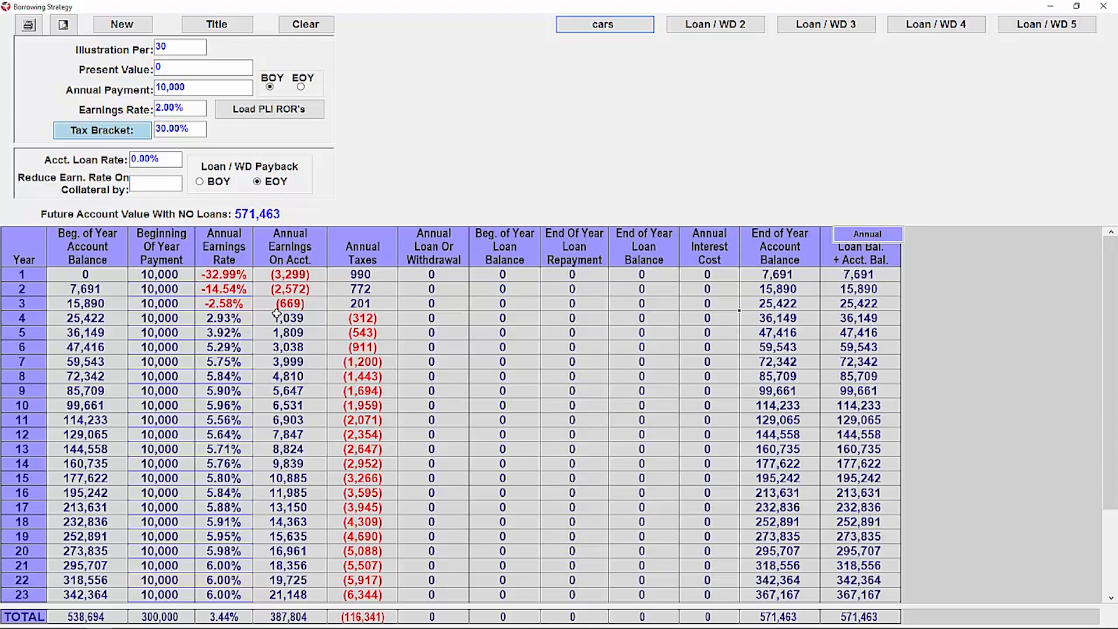
Turn off the tax bracket, reactivate the car loans, and set a 5.00% account loan rate
click(121, 134)
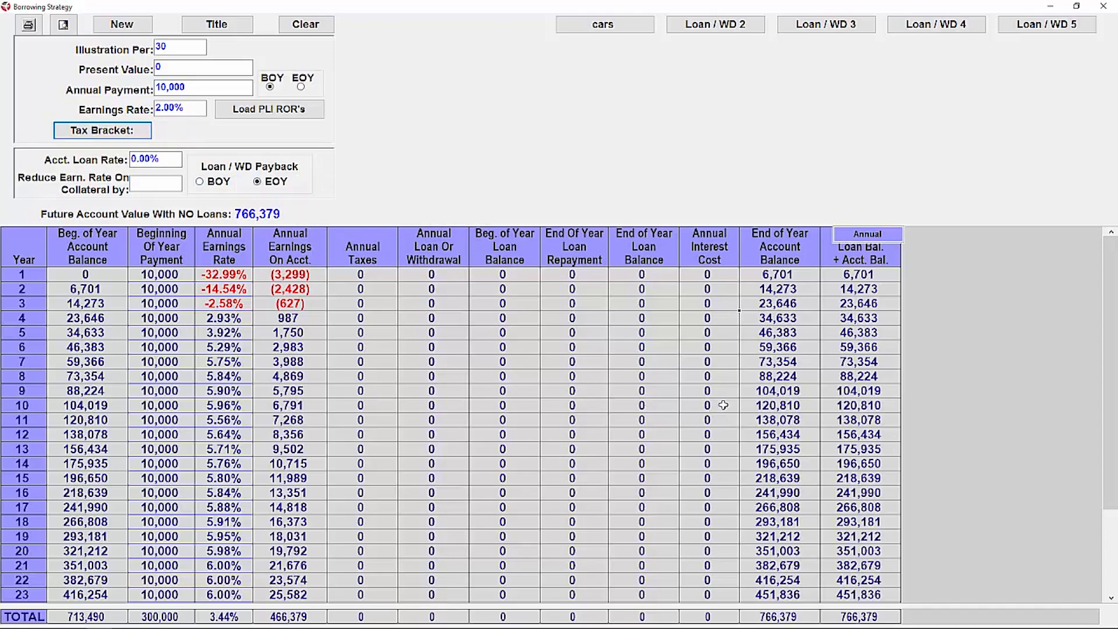
click(624, 27)
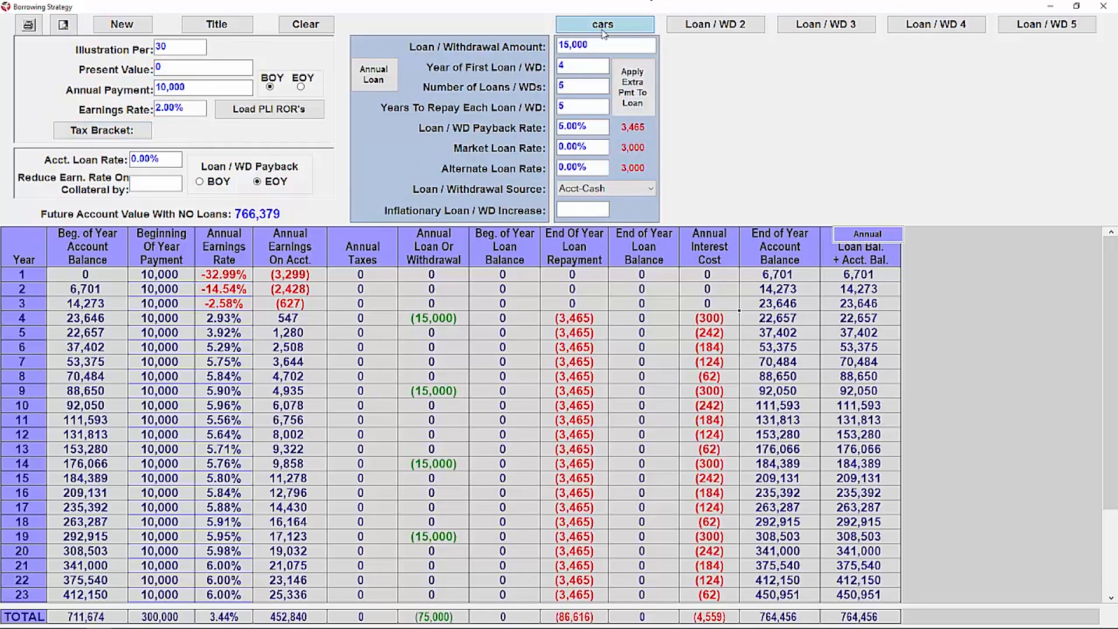
click(152, 157)
text(5)
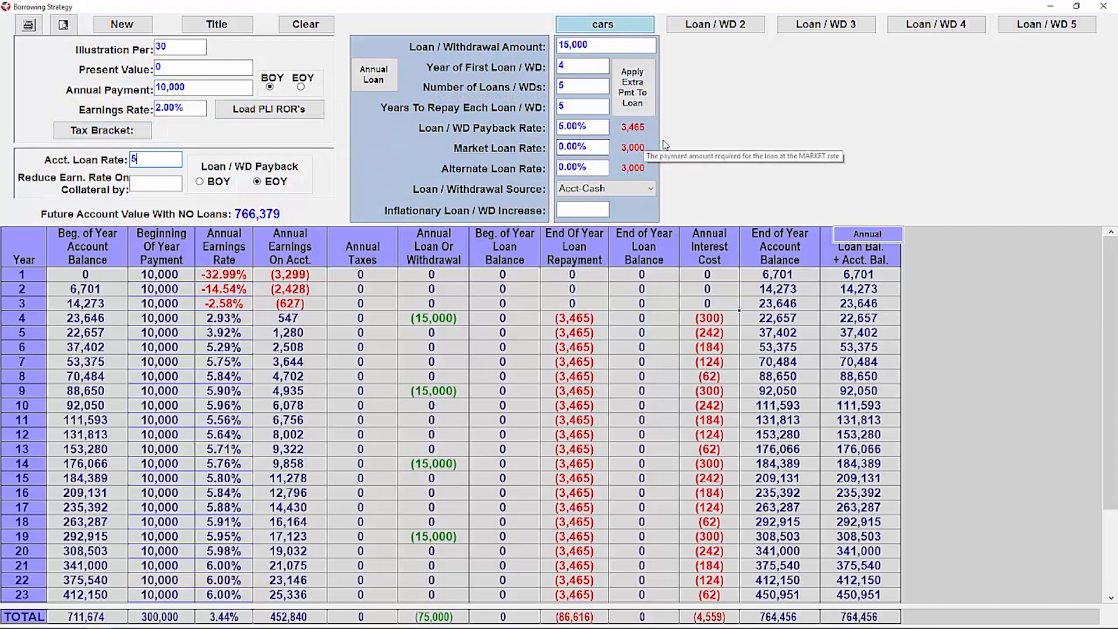
click(602, 129)
key(Tab)
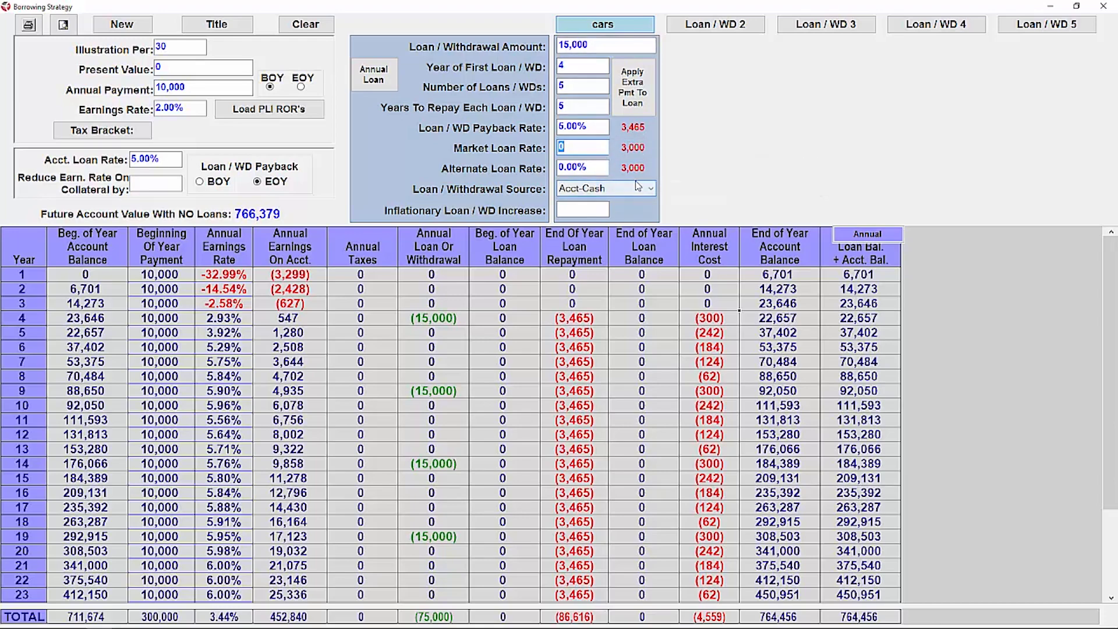
Set the Loan / Withdrawal Source to Acct-Loan
click(637, 188)
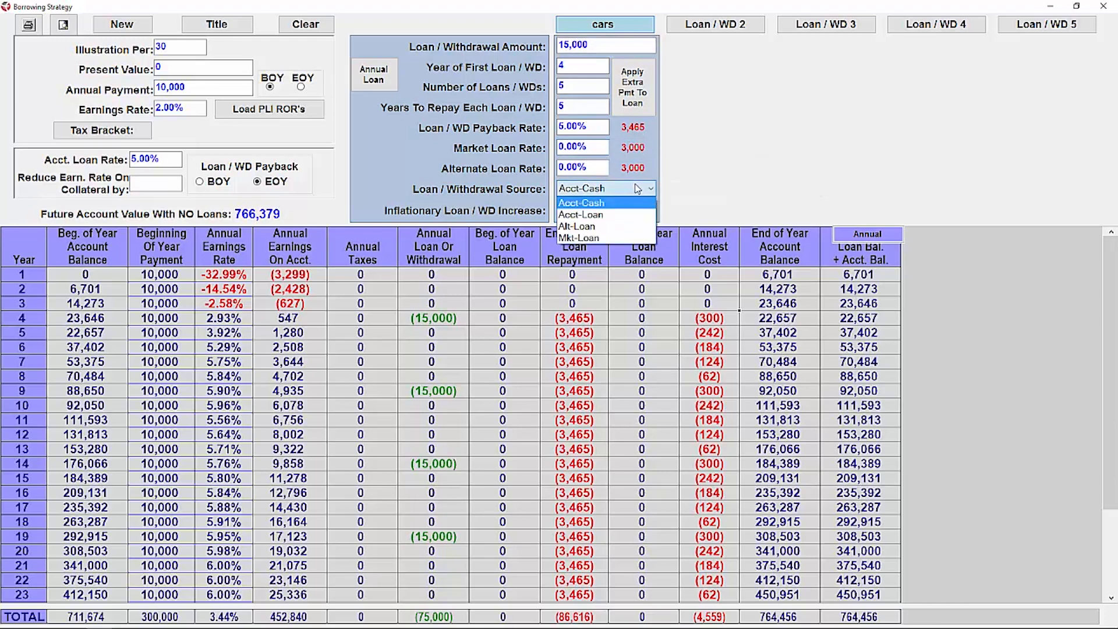
click(603, 215)
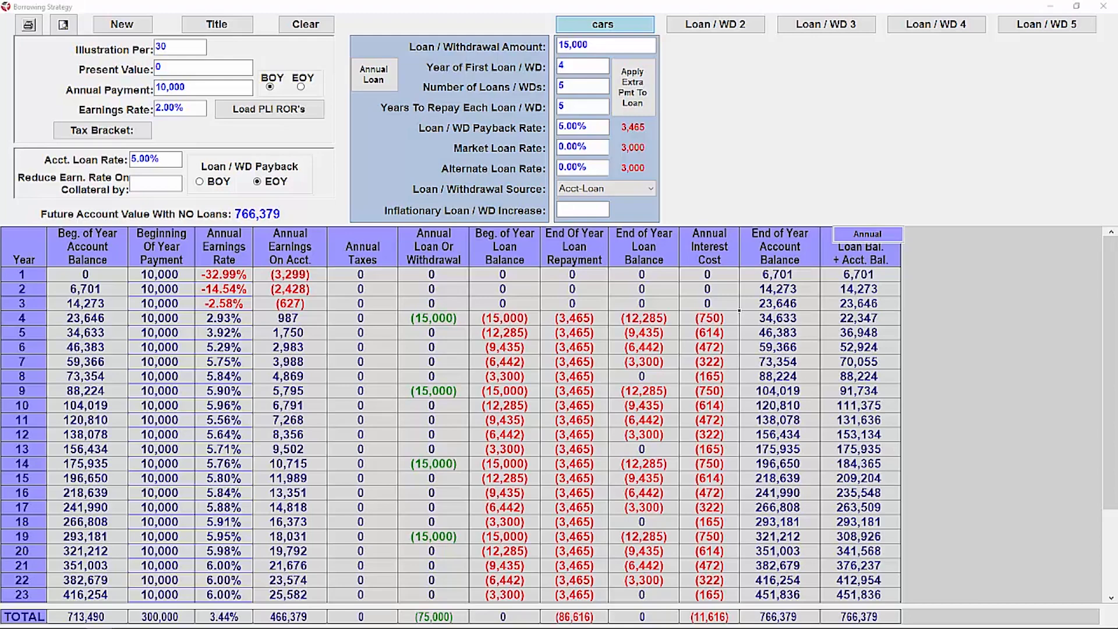
Position the Cars Example notes window beside the loan settings
drag(1021, 17, 837, 53)
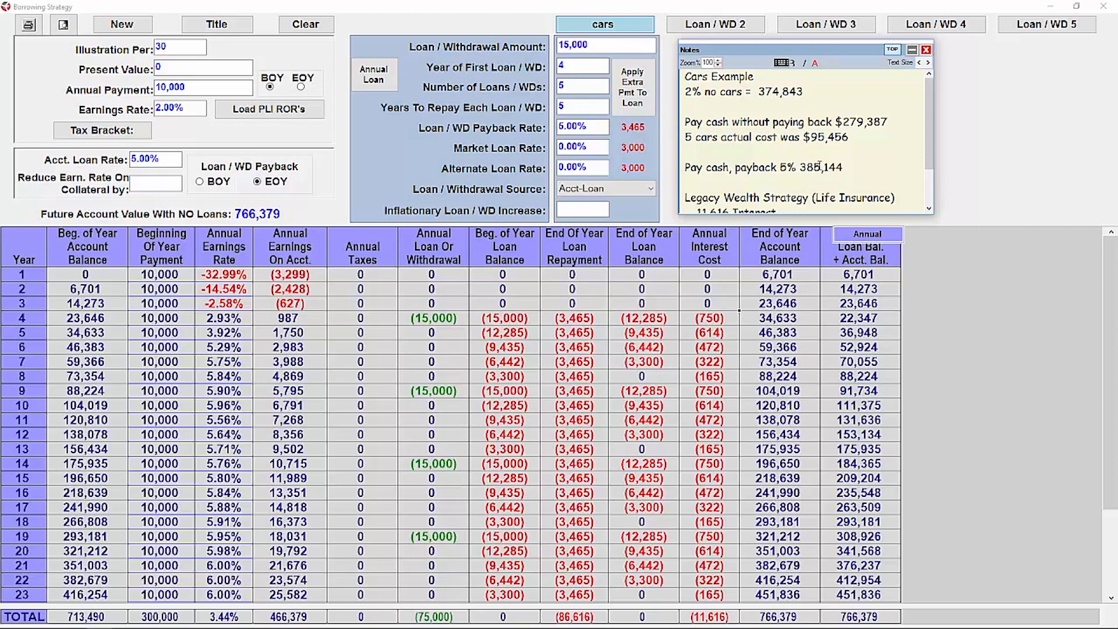
Add 'Difference = $381,235' on a new line below the $766,379 total
scroll(808, 169, down, 1)
key(Return)
text(Difference = $381,235)
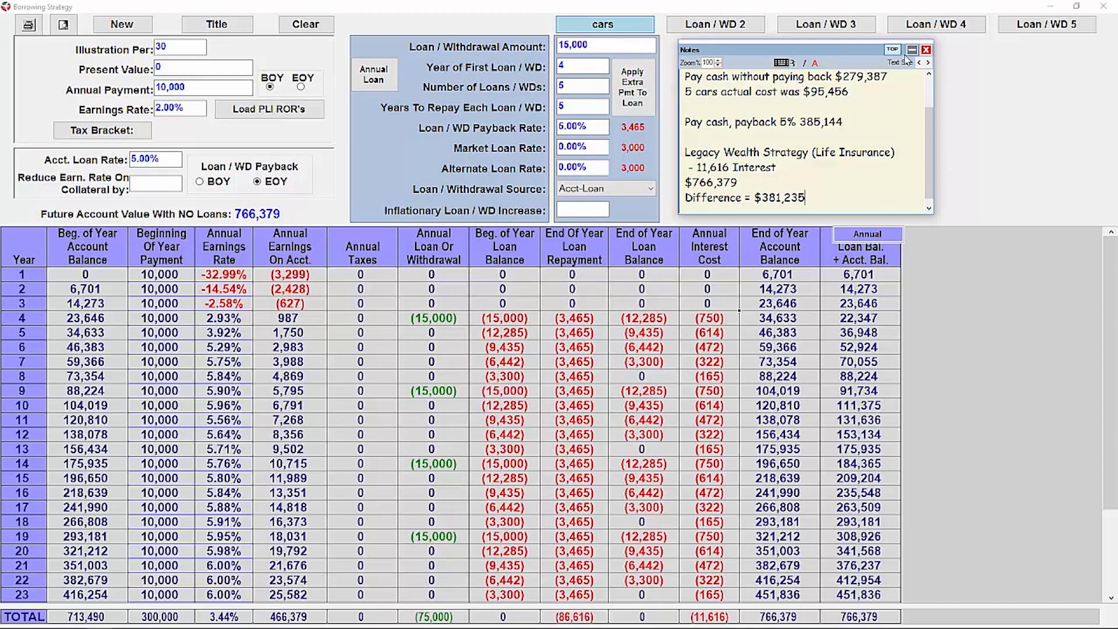
Shift the notes window further right, clear of the loan inputs
drag(804, 49, 882, 57)
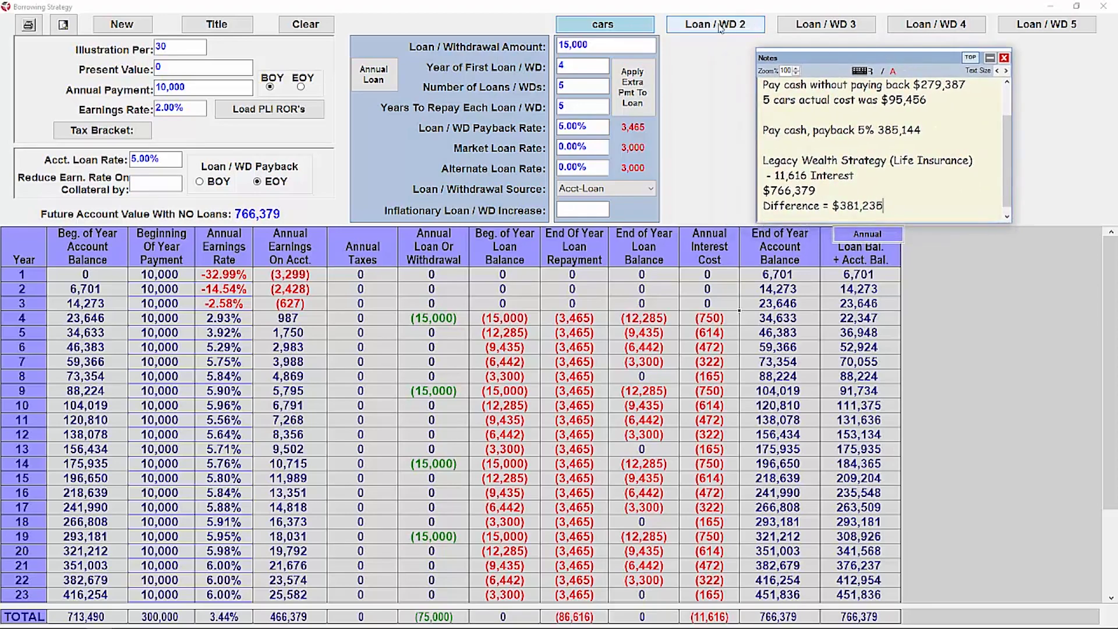